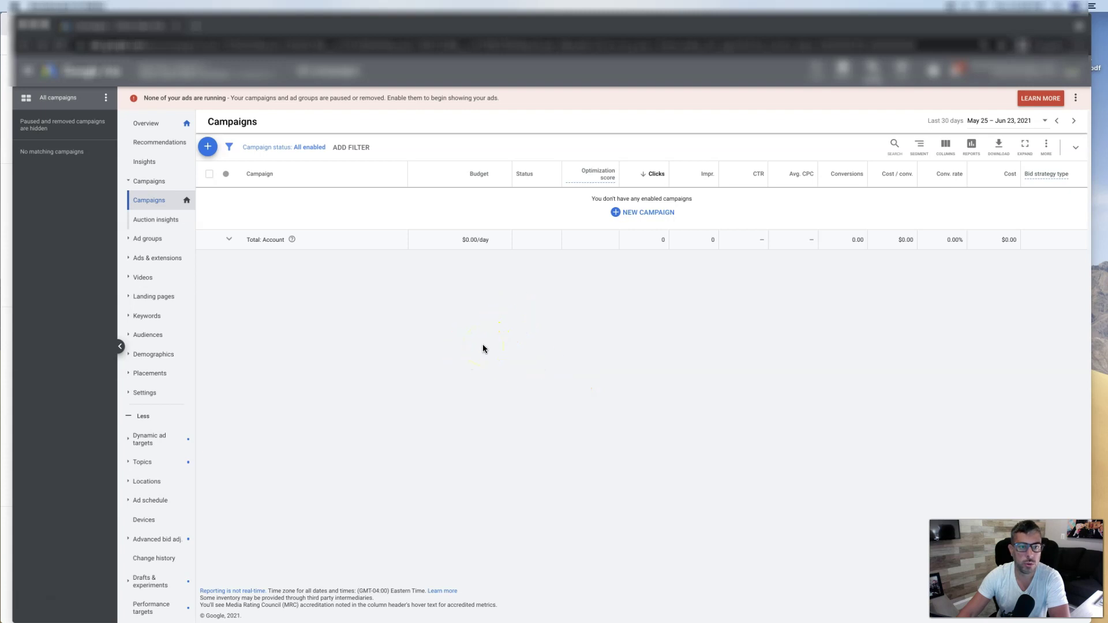
Open the Audience manager from Tools & Settings to see the remarketing audience lists.
click(875, 84)
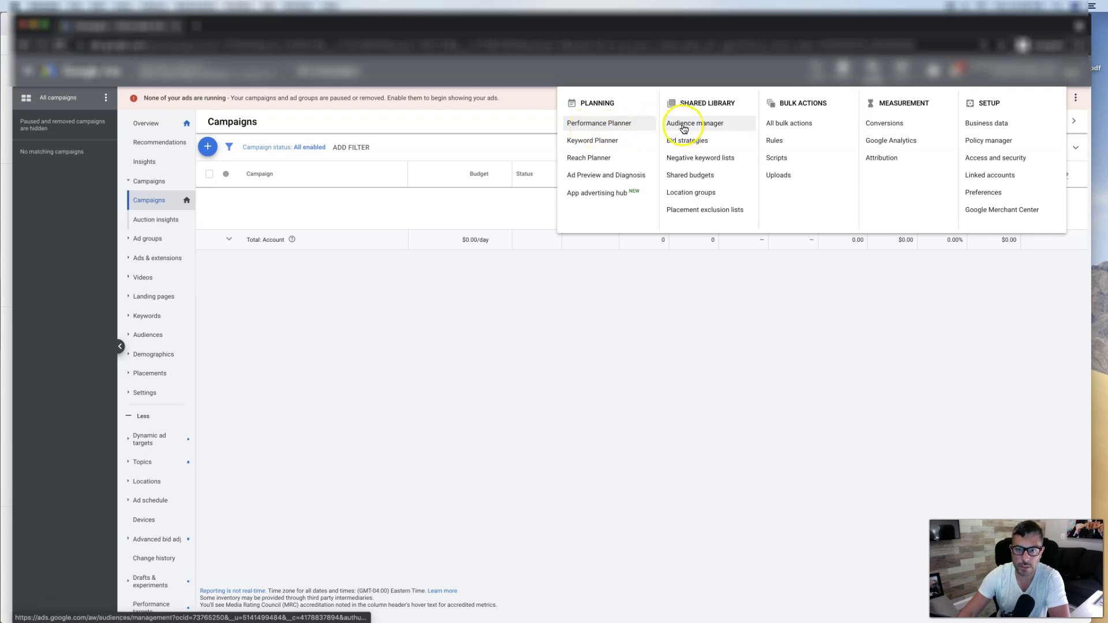
click(708, 127)
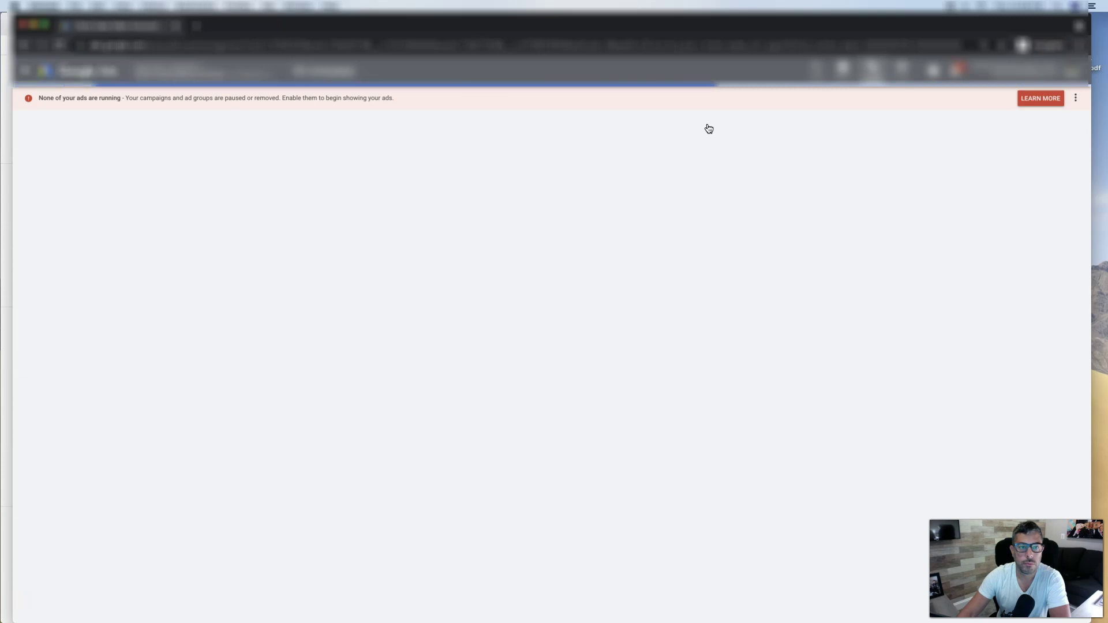
click(350, 217)
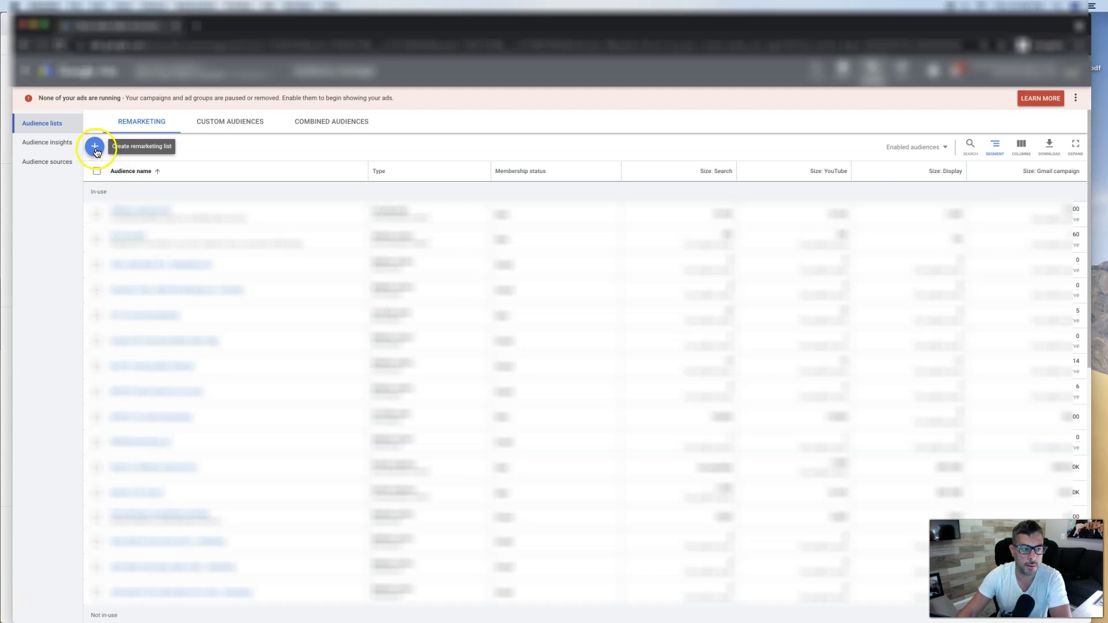
Start a new Website visitors remarketing list and place the cursor in Audience name.
click(95, 149)
click(142, 184)
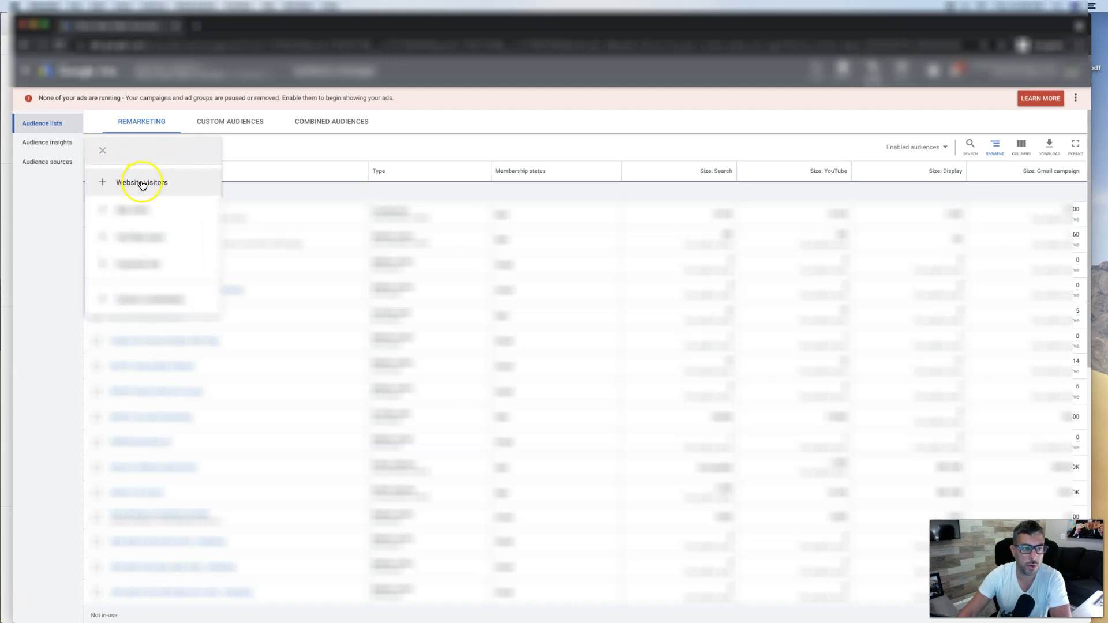
click(151, 260)
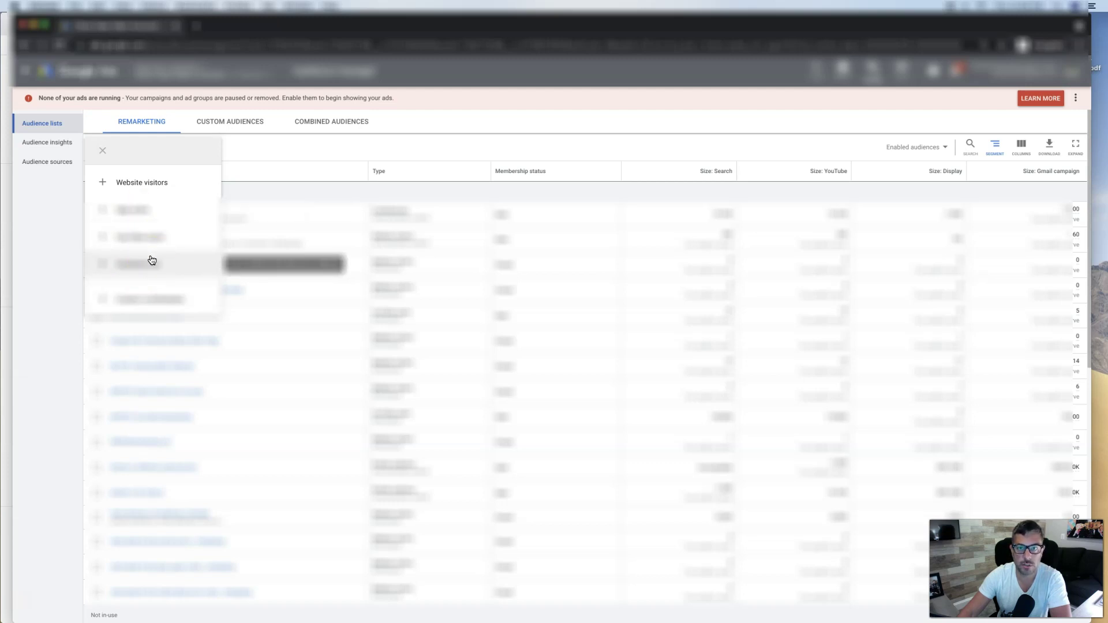
click(142, 183)
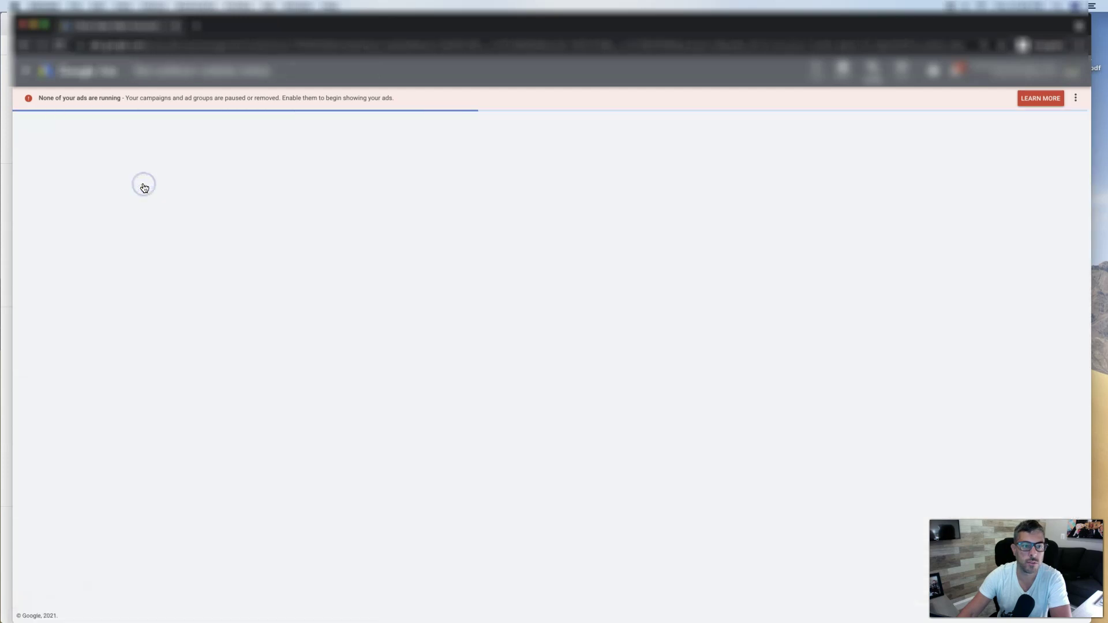
click(353, 144)
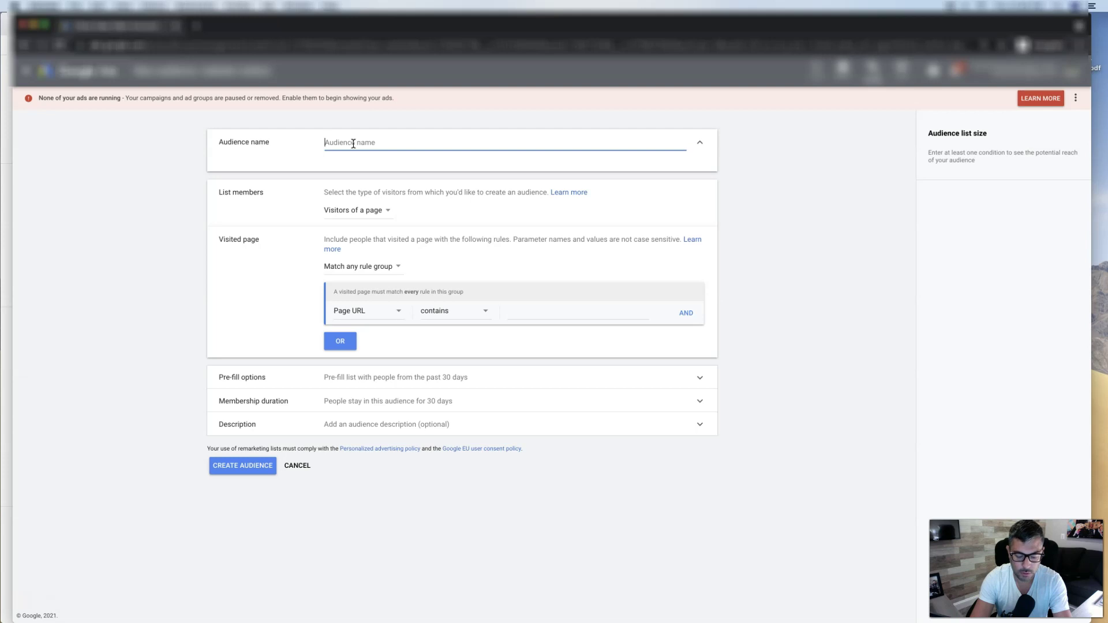
text(Auto Detai)
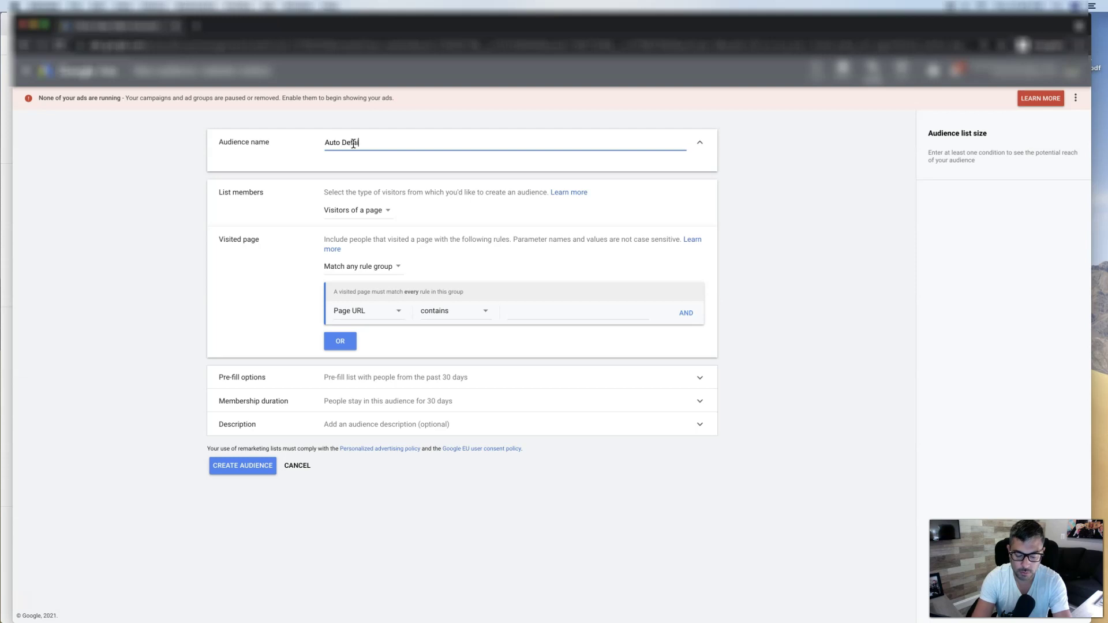
text(l XYZ )
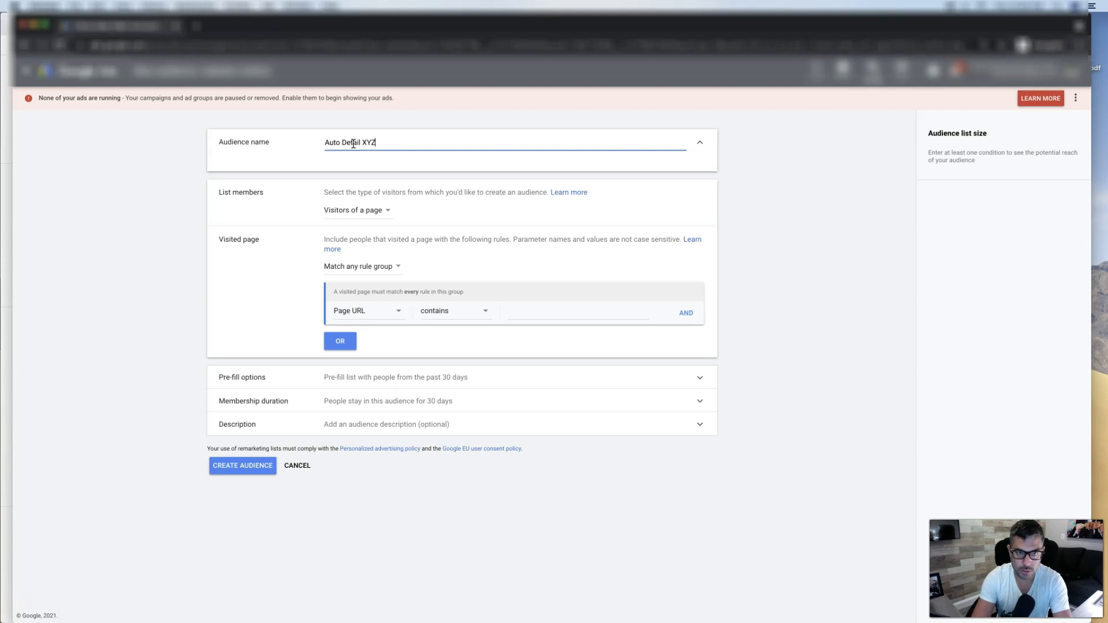
text(M)
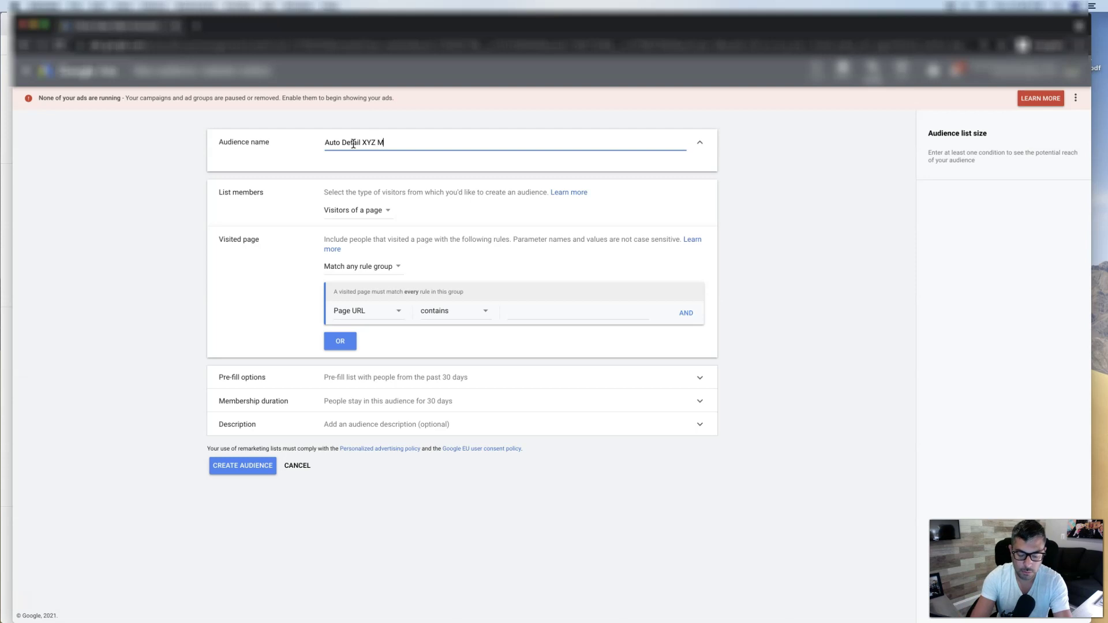
text(ain Websi)
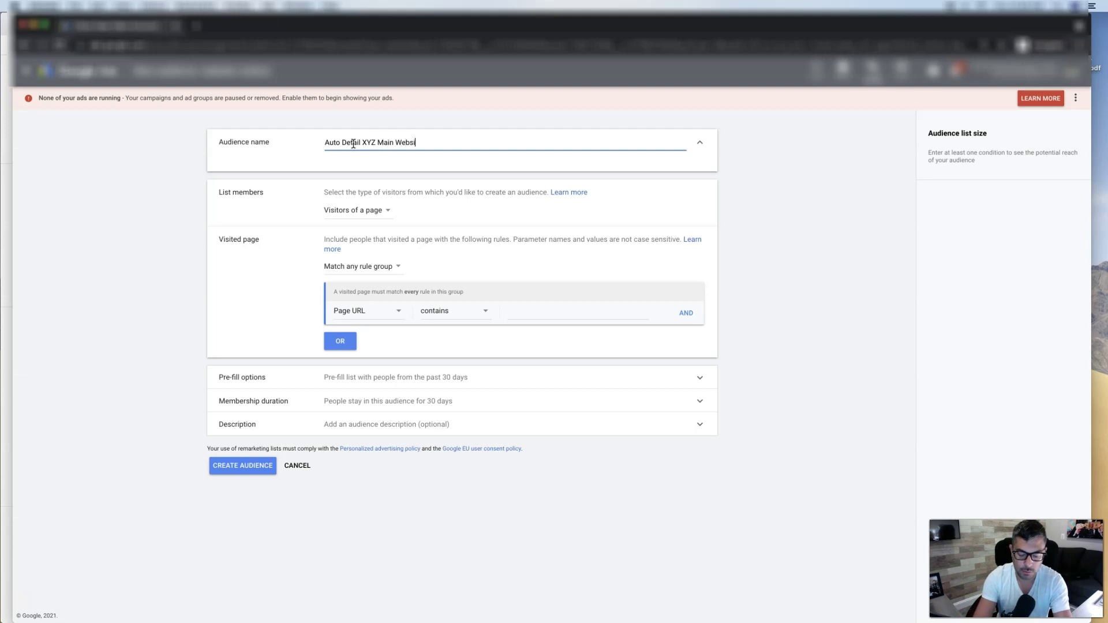
text(te)
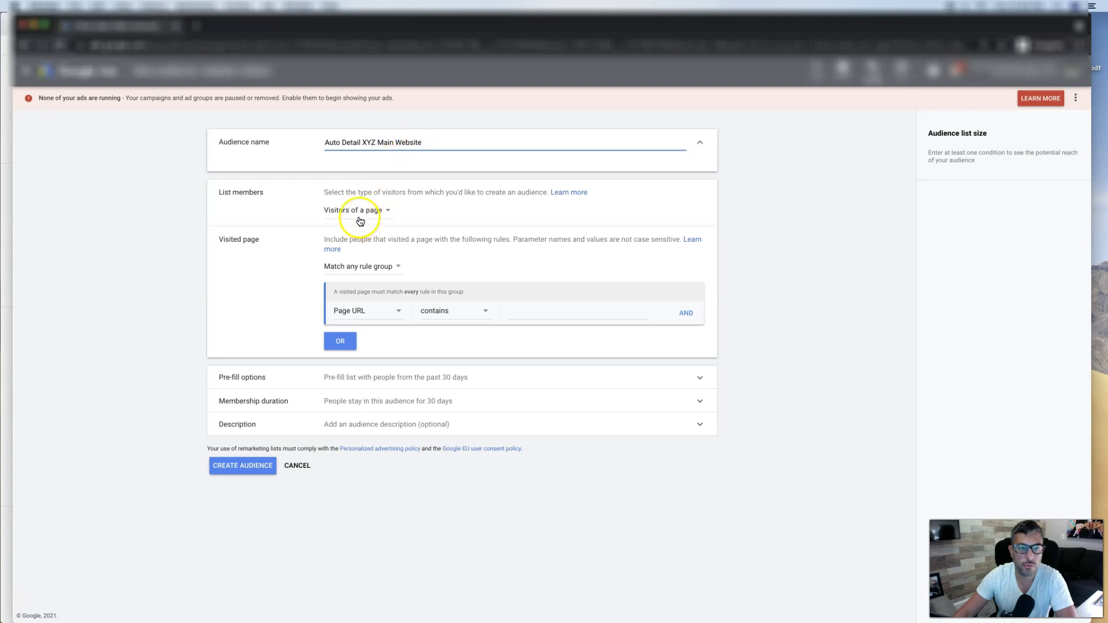
click(535, 313)
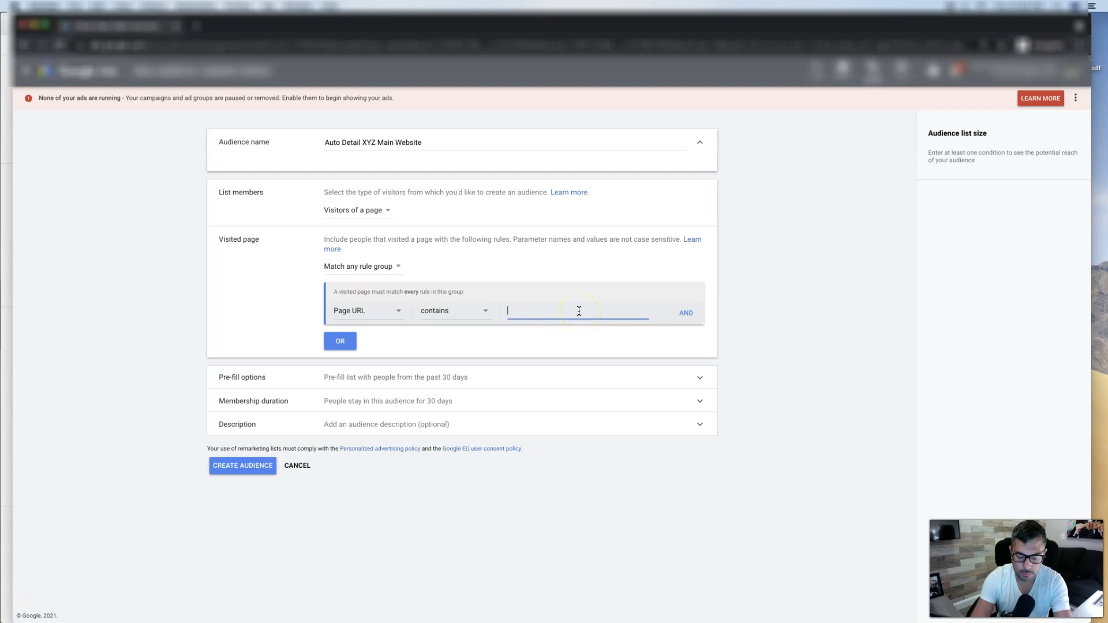
text(www.)
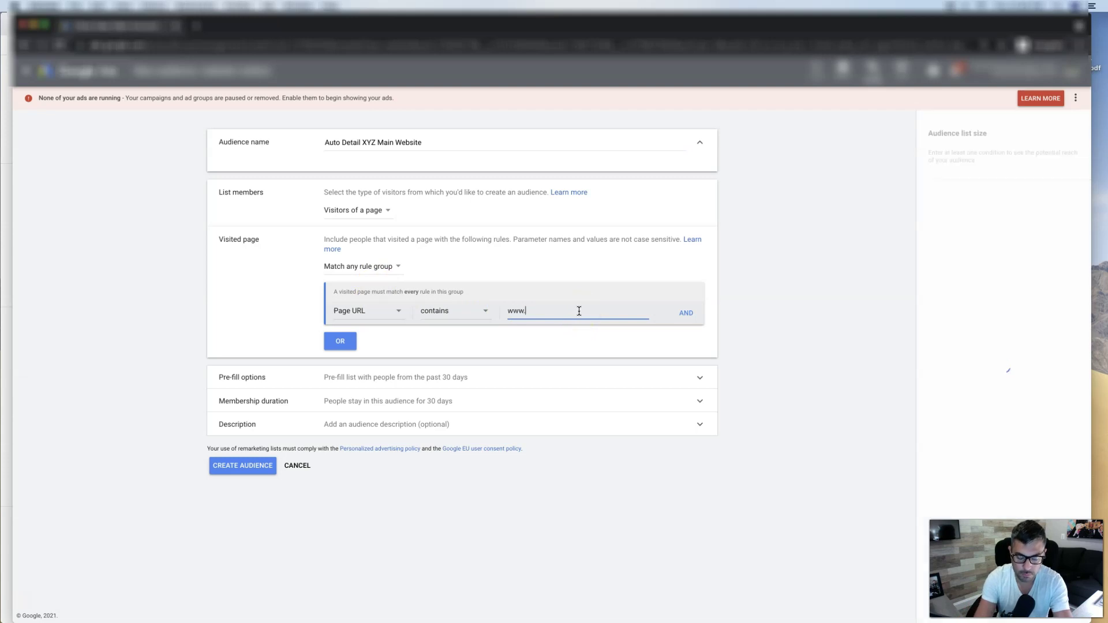
text(autodetailxy)
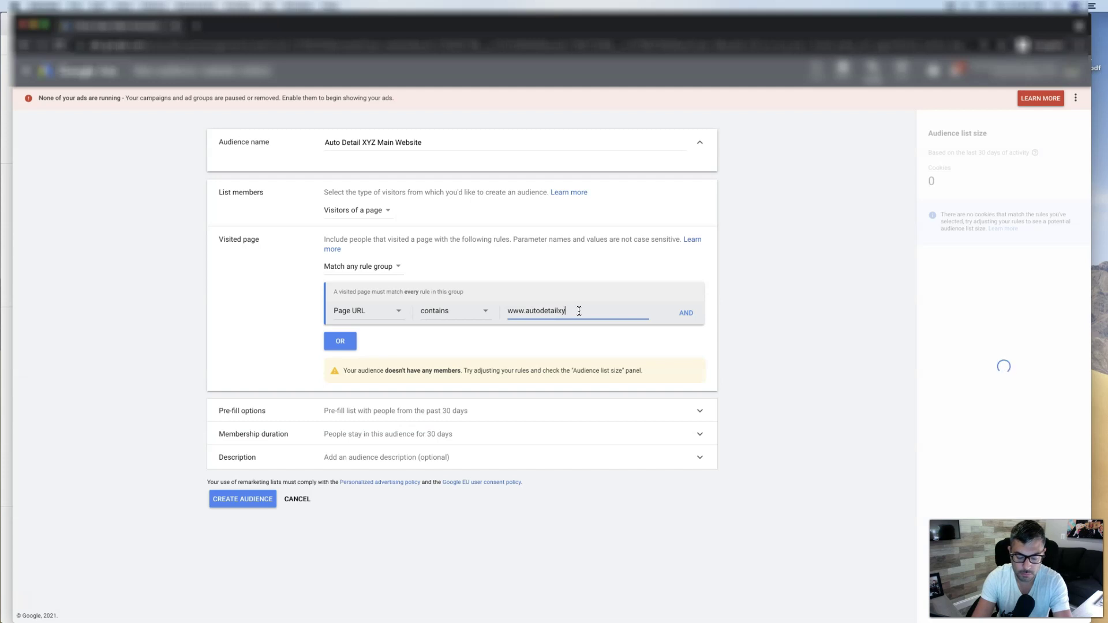
text(z.com)
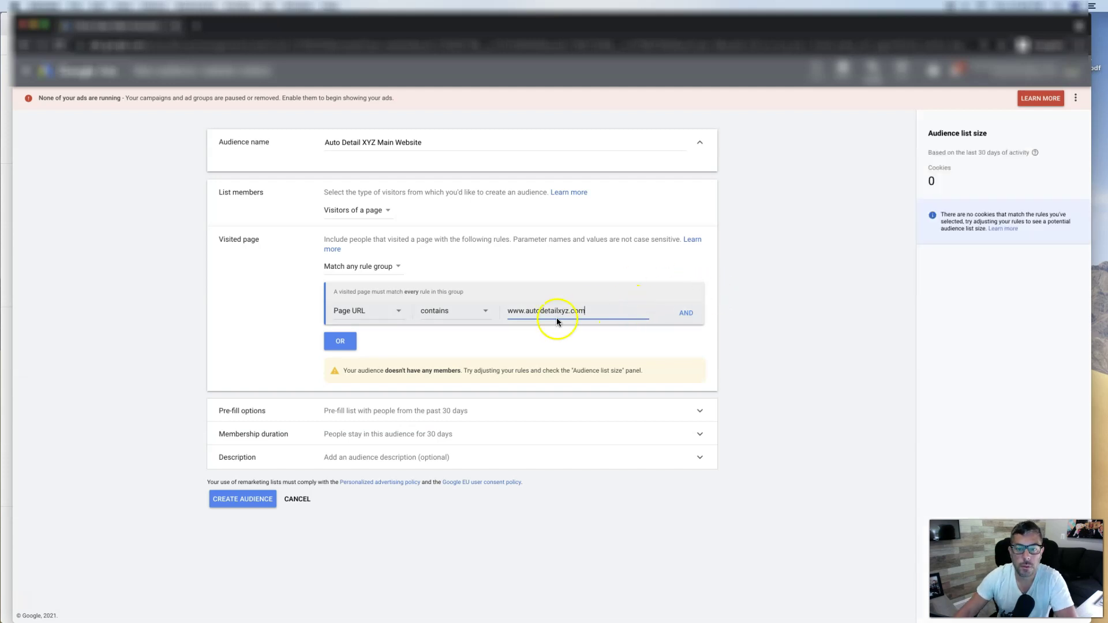
click(557, 327)
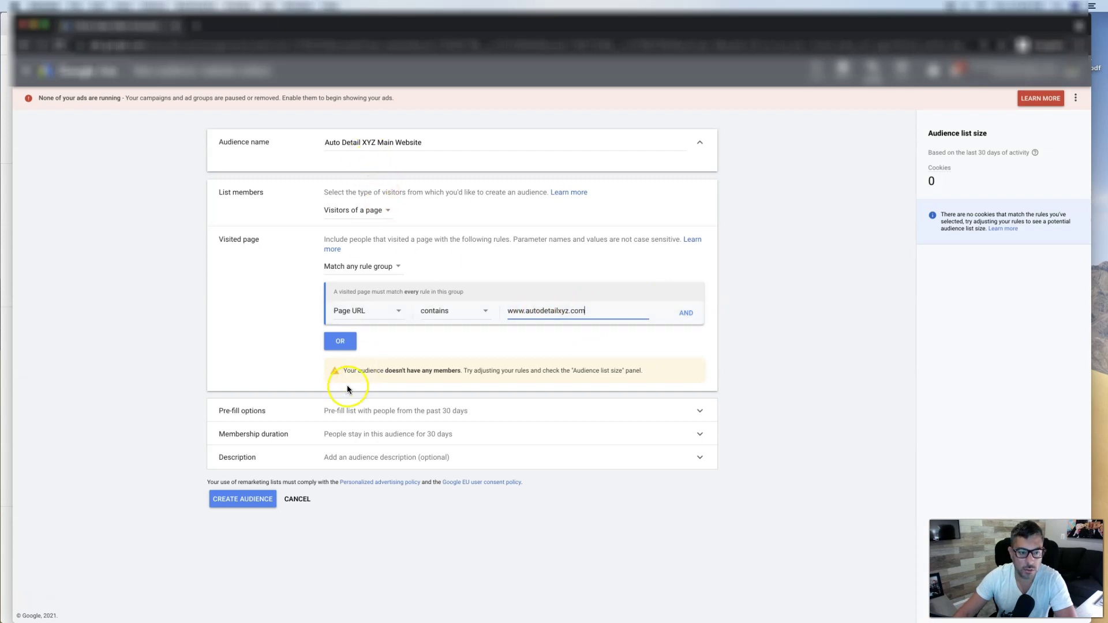
Keep the audience pre-filled with matching visitors from the past 30 days.
click(321, 412)
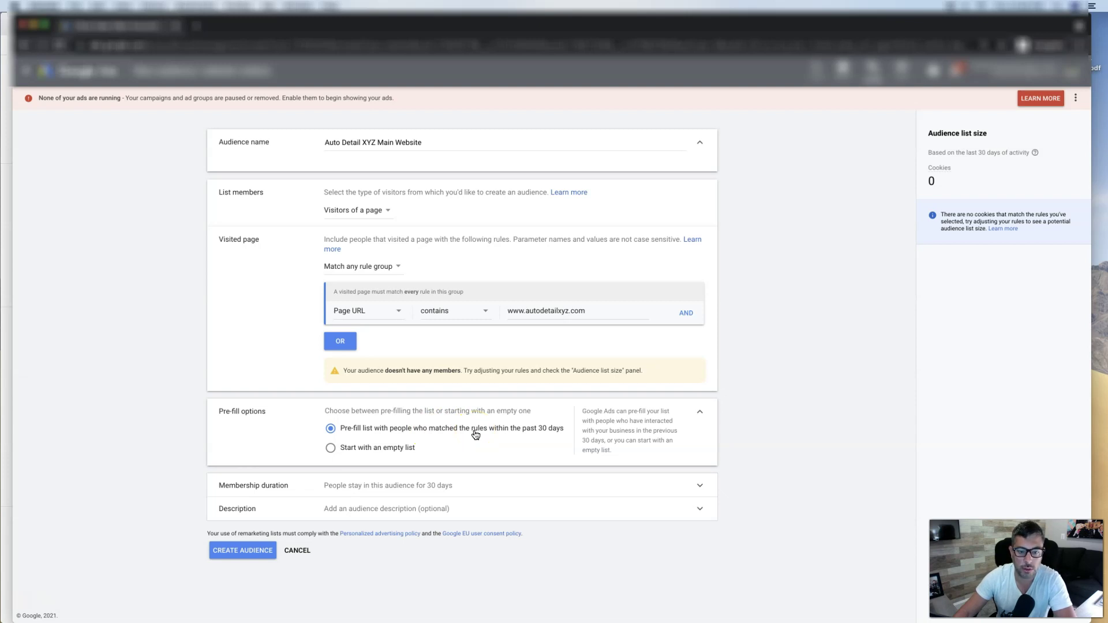
click(332, 449)
click(331, 429)
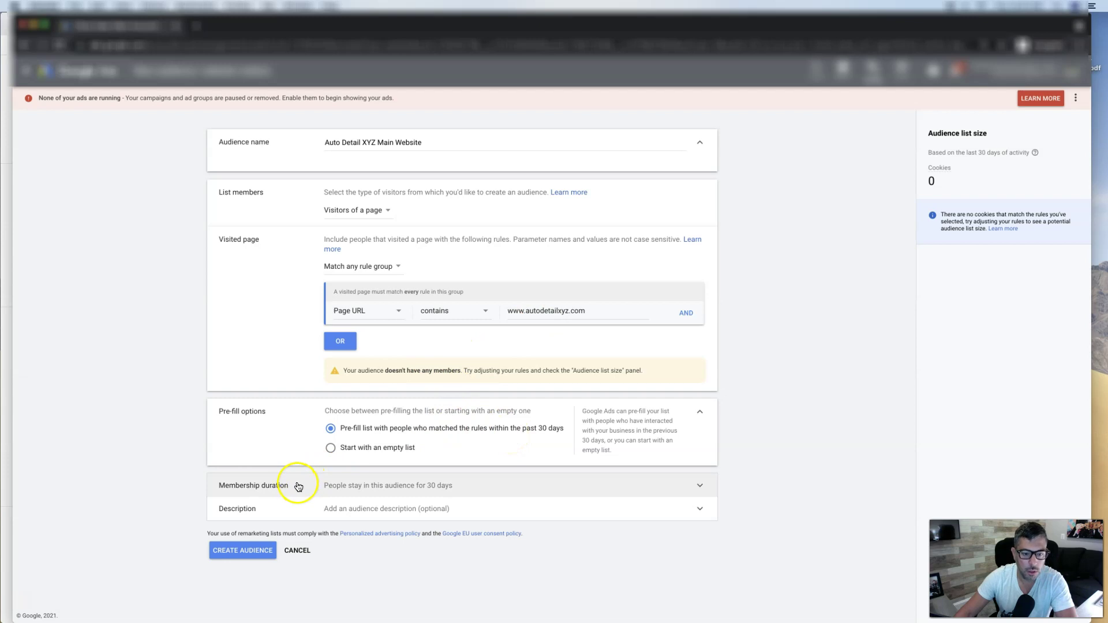
Change the membership duration from 30 to 540 days.
click(367, 486)
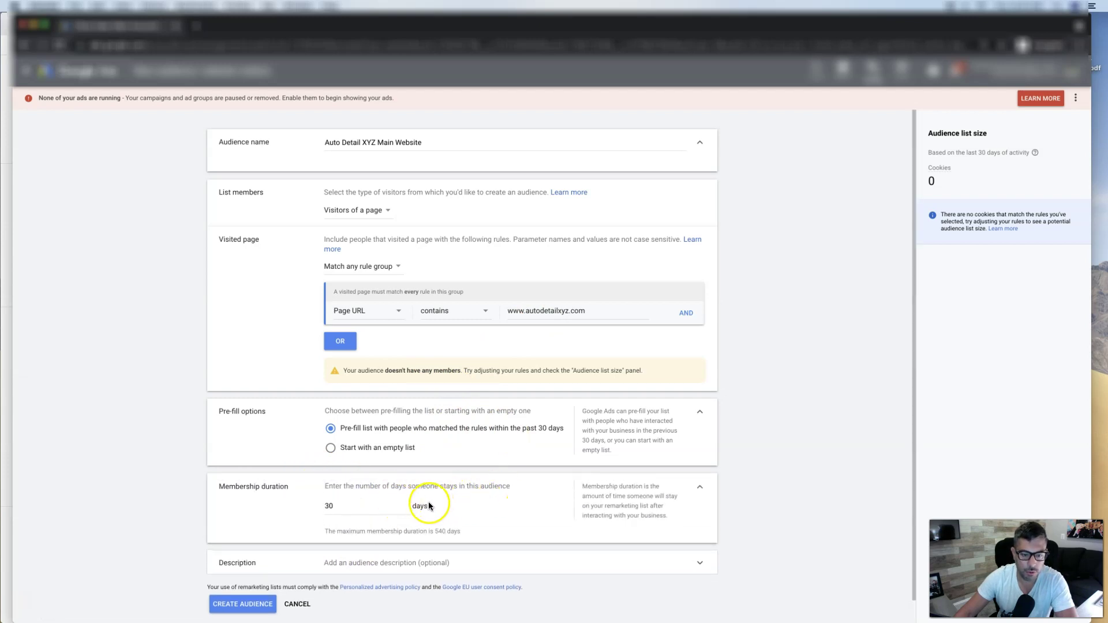
click(446, 532)
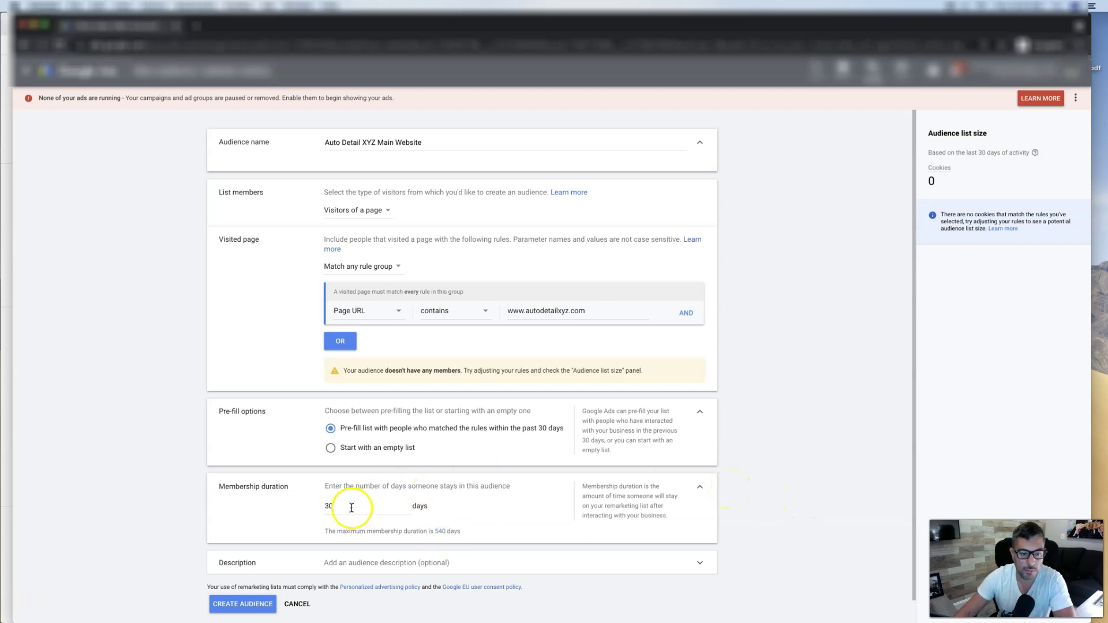
double_click(323, 507)
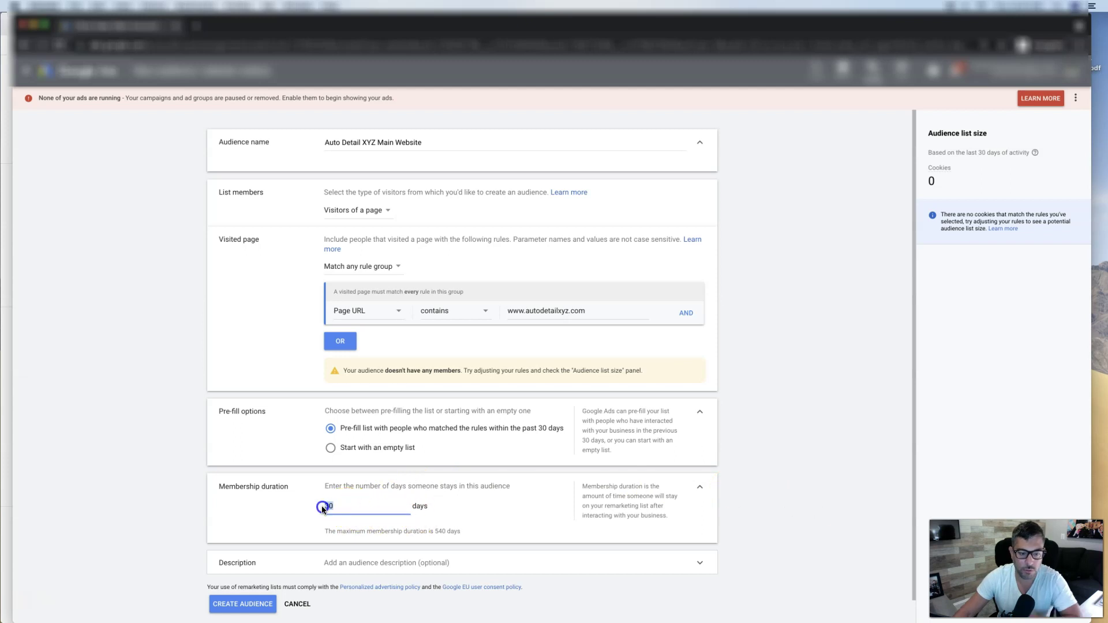
text(540)
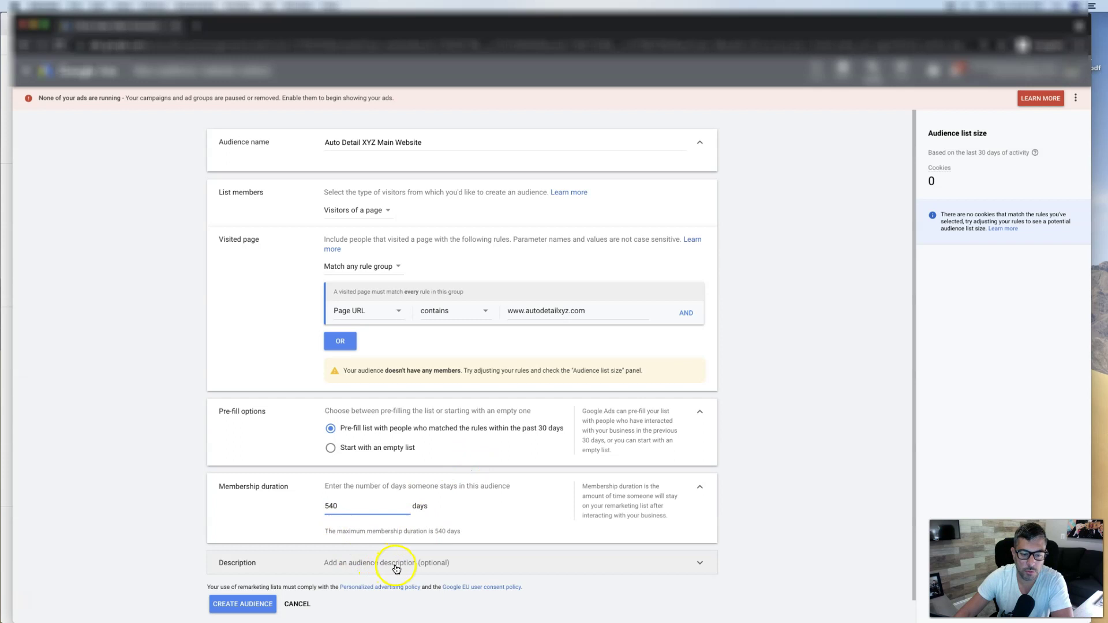
Create the audience, then view the Google Ads tag details under Audience sources.
click(244, 606)
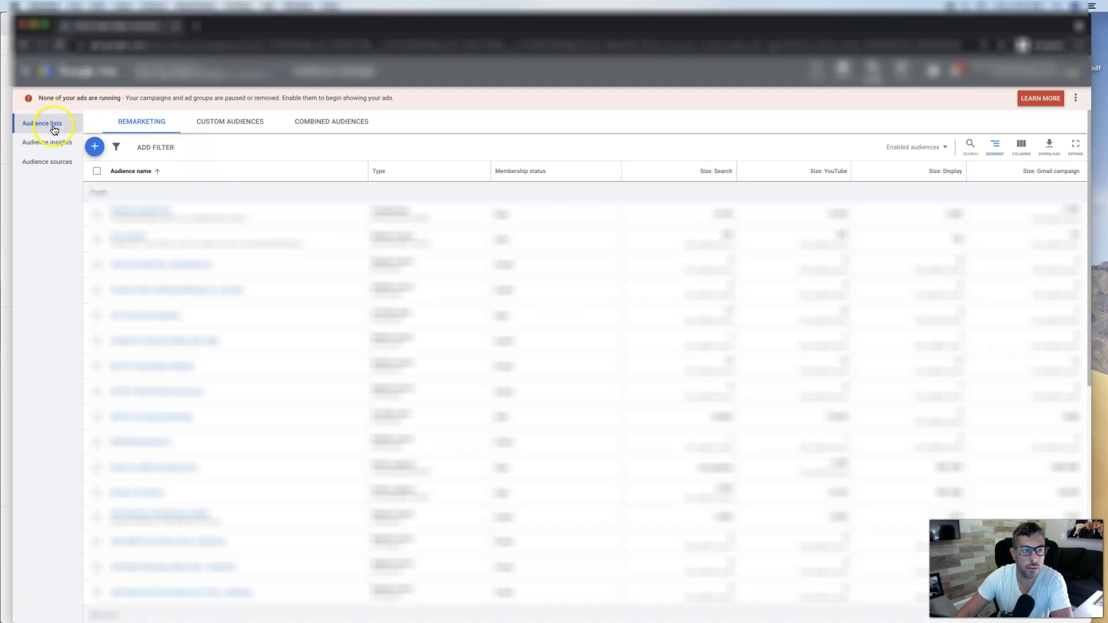
click(47, 165)
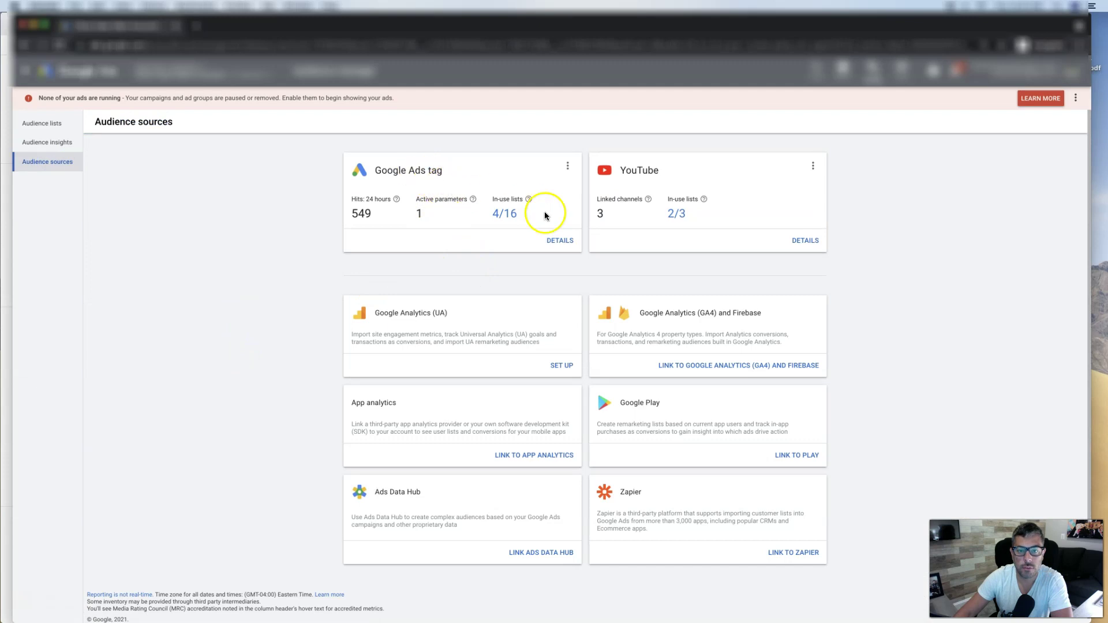
click(562, 240)
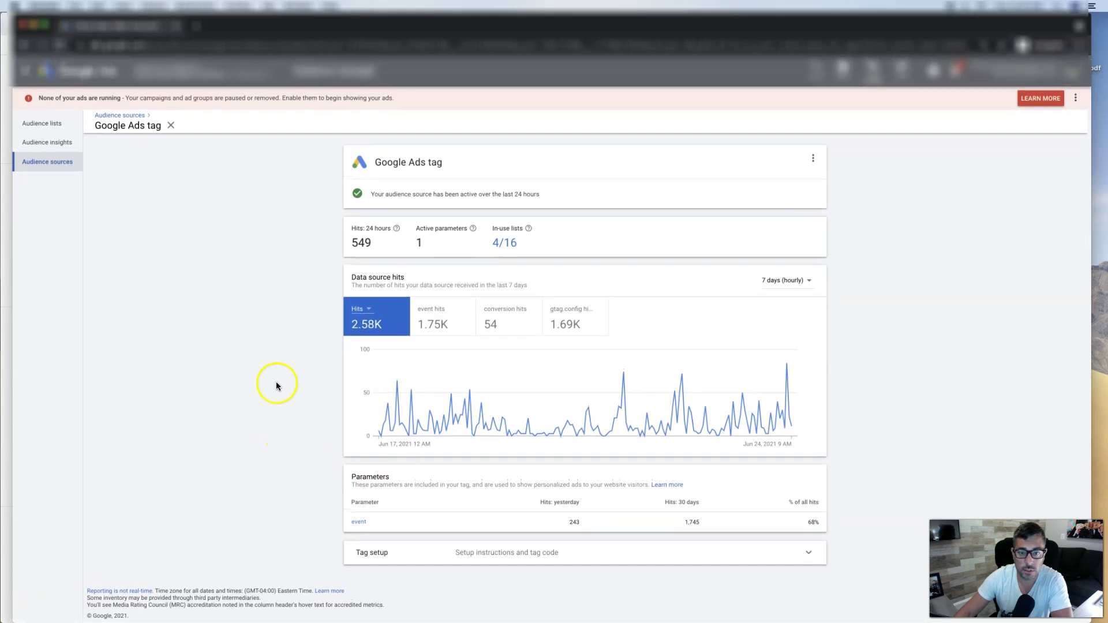
Show the 'Install the tag yourself' setup instructions down to the global site tag code.
click(551, 557)
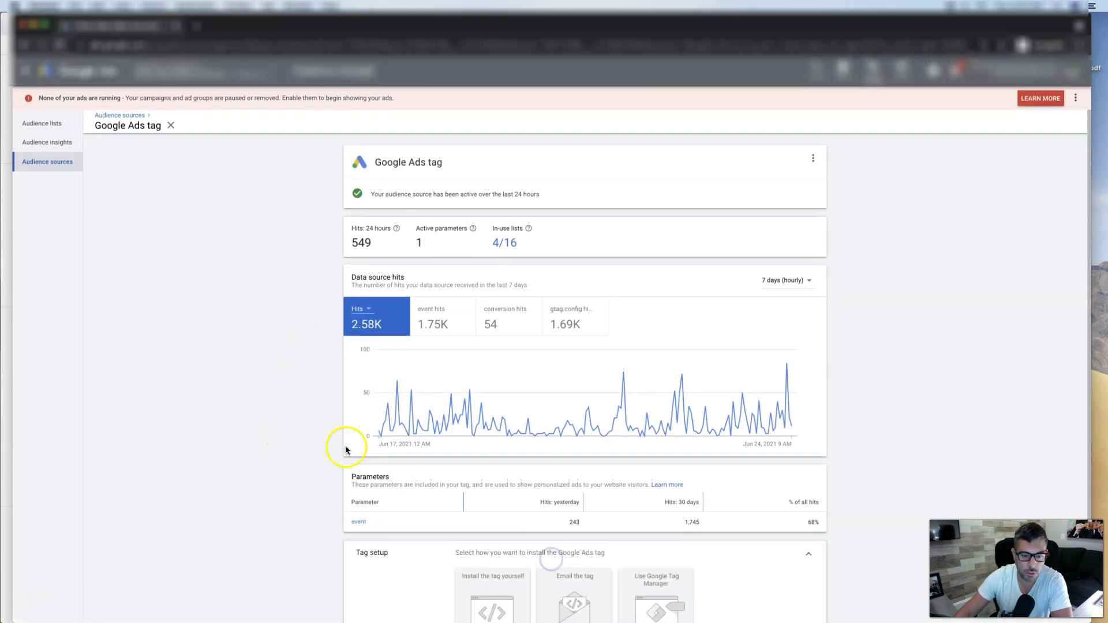
scroll(262, 383, down, 3)
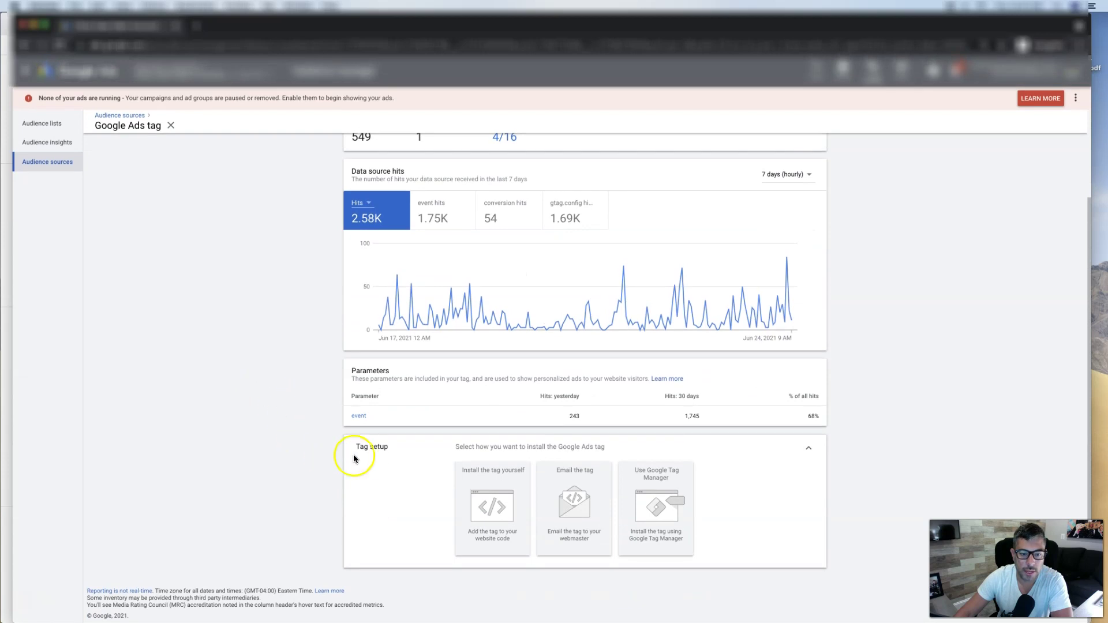
click(809, 448)
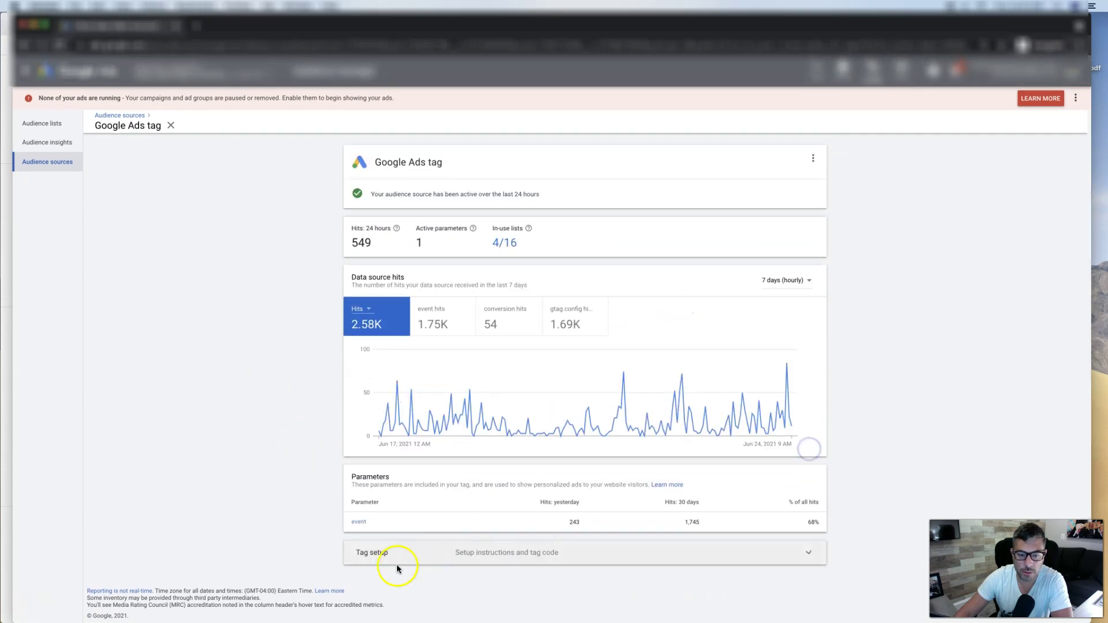
click(601, 560)
scroll(302, 425, down, 3)
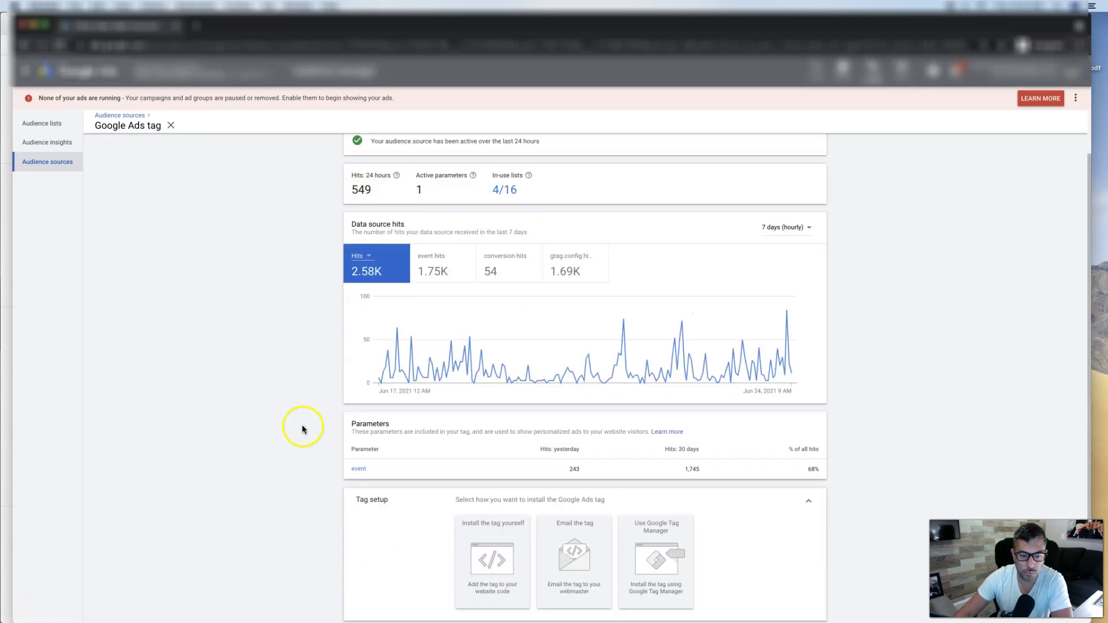
click(496, 480)
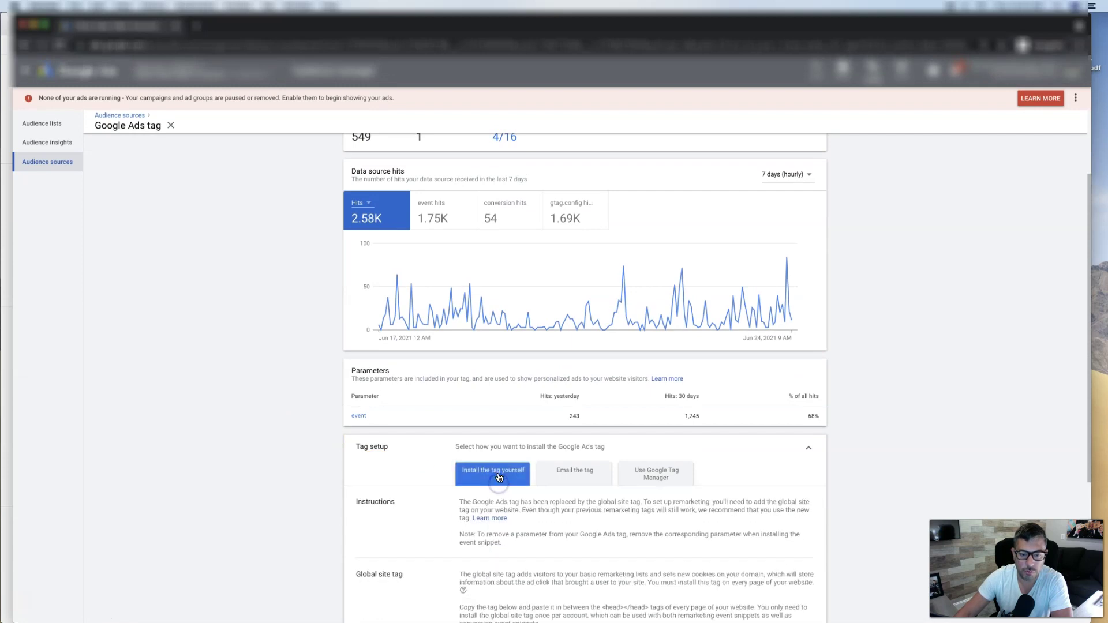
scroll(241, 350, down, 5)
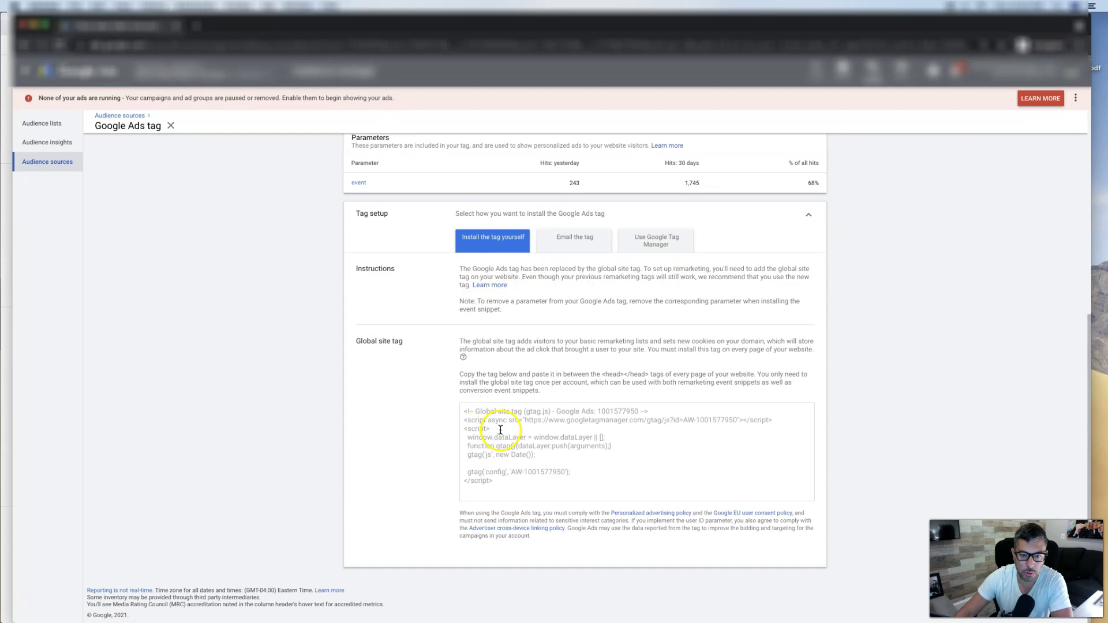
Highlight the entire global site tag code snippet, including its gtag config line.
drag(464, 411, 531, 489)
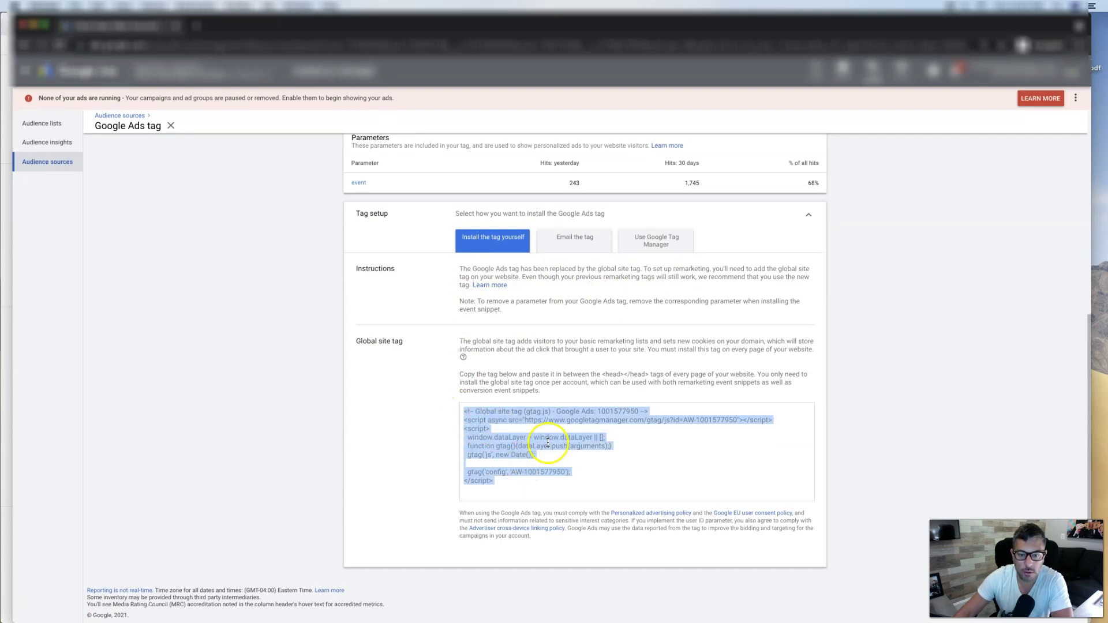